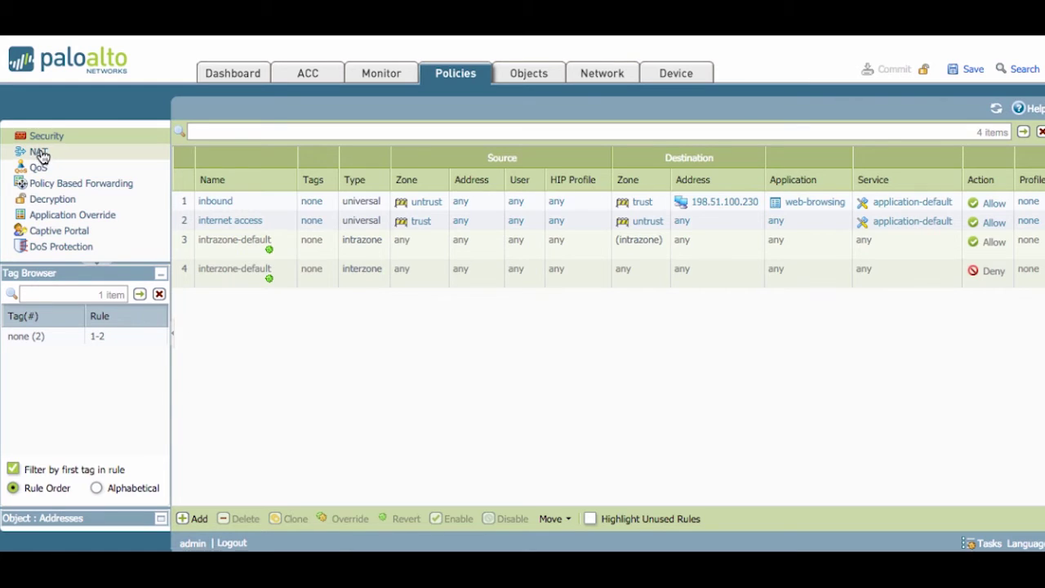
- Open the firewall's NAT policy rules
click(40, 156)
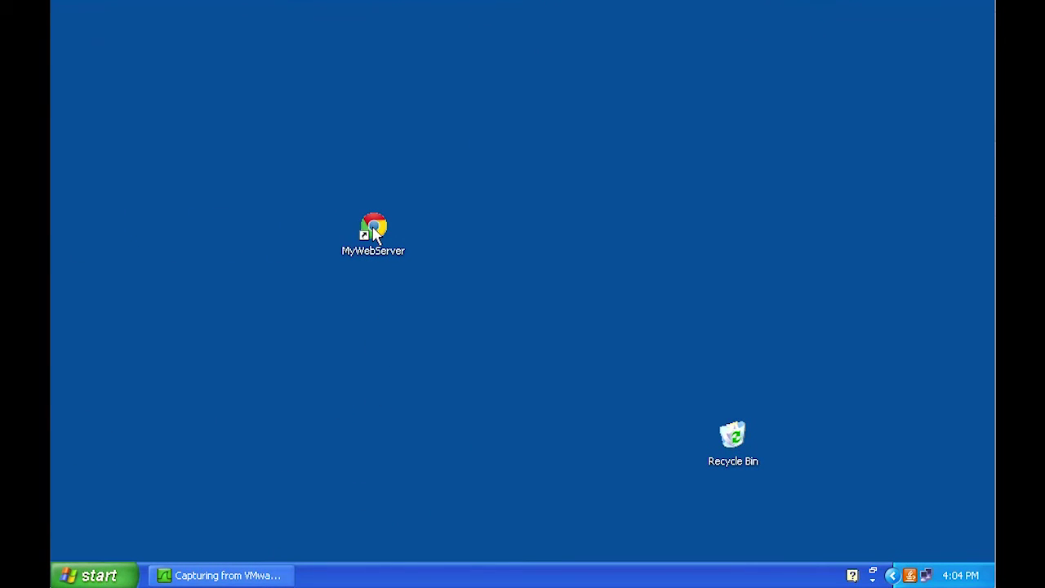
- Switch to the client desktop, open the MyWebServer shortcut, and check its connection attempt in the running Wireshark capture
double_click(373, 232)
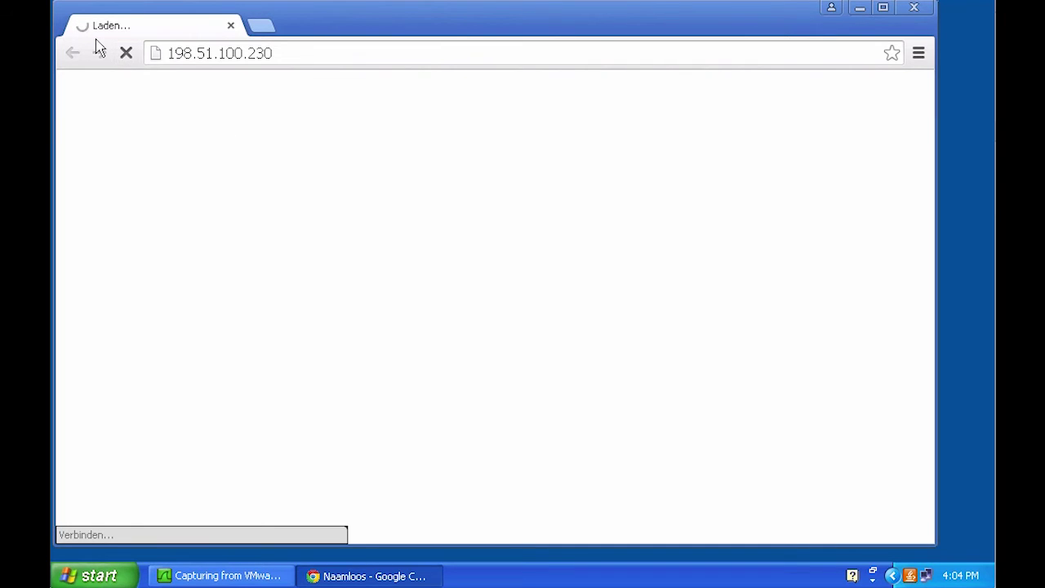
click(227, 576)
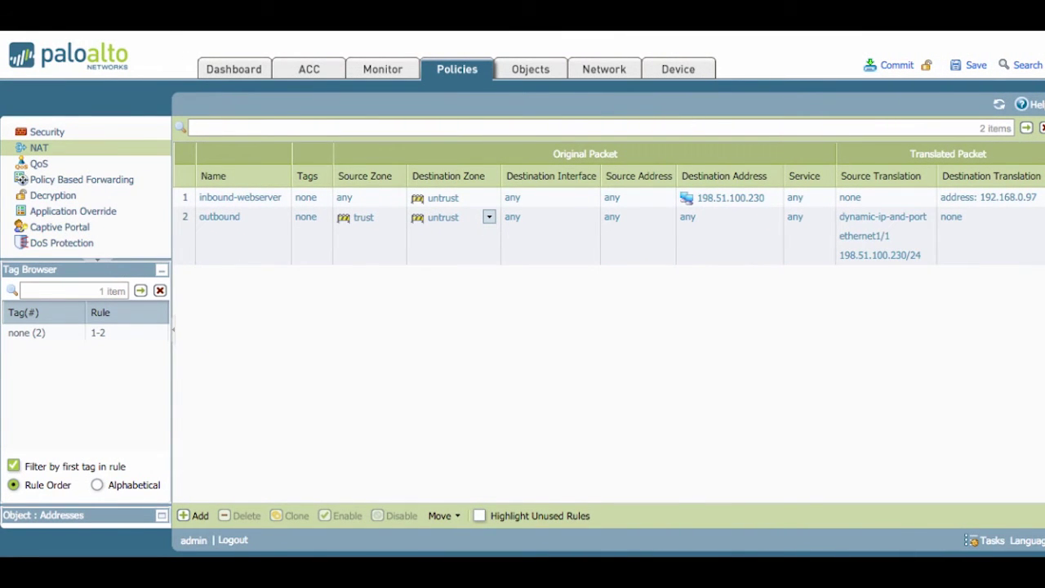
- Switch to the Palo Alto web interface and add a NAT rule named internal_access from source zone trust to destination zone untrust
click(194, 516)
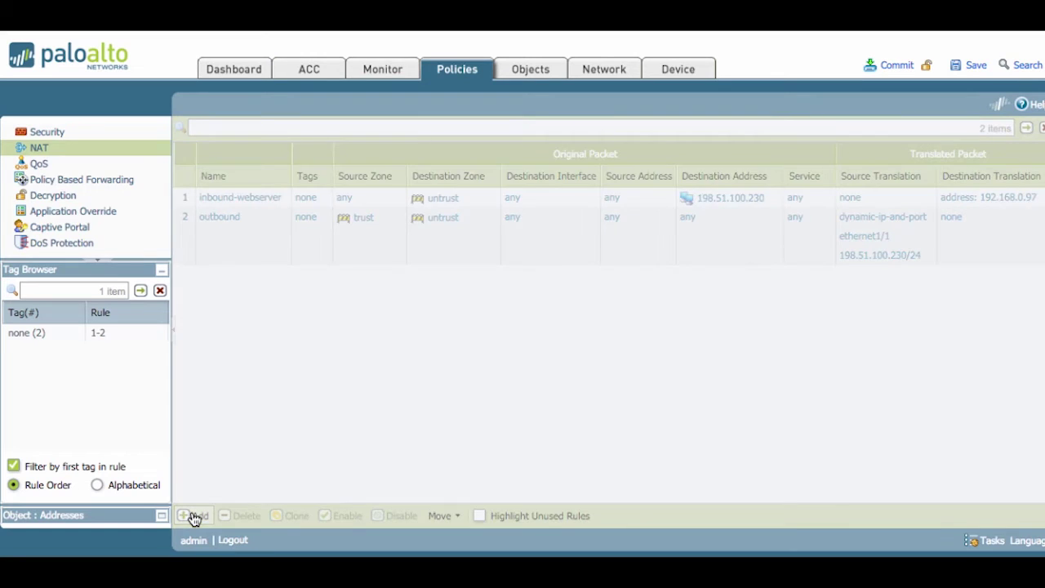
text(internal_access)
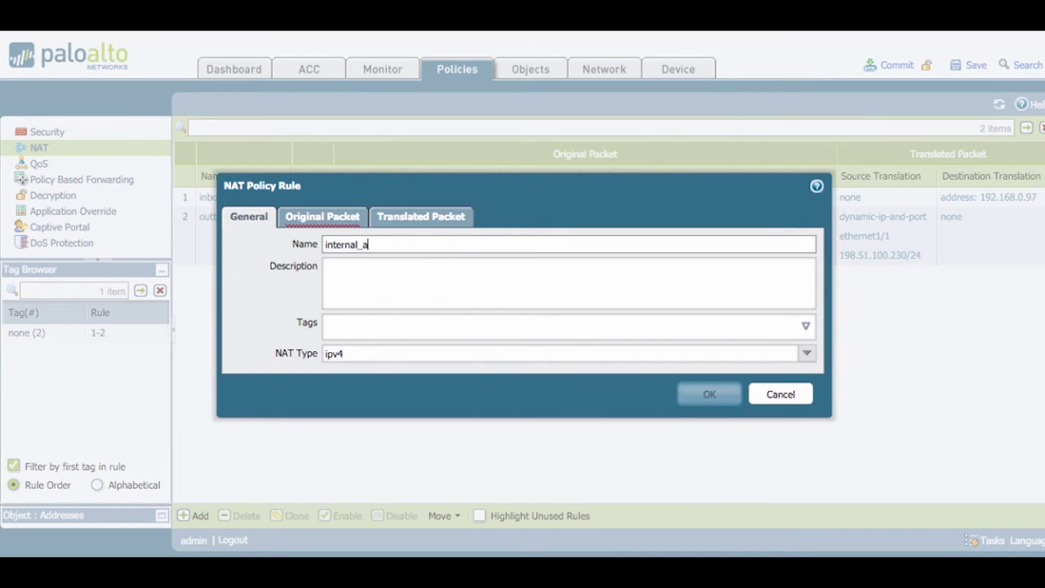
click(328, 222)
click(253, 433)
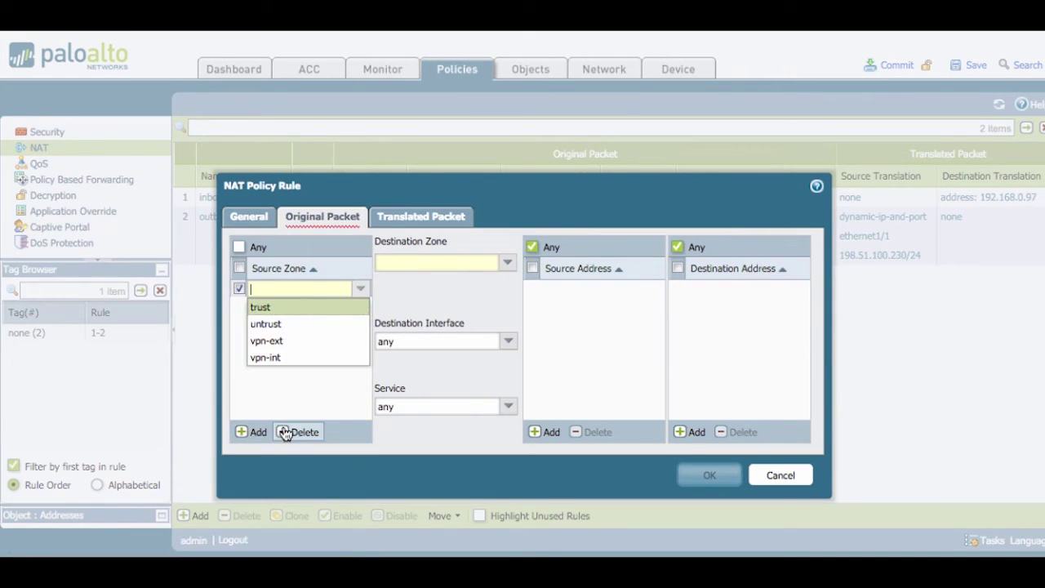
click(278, 306)
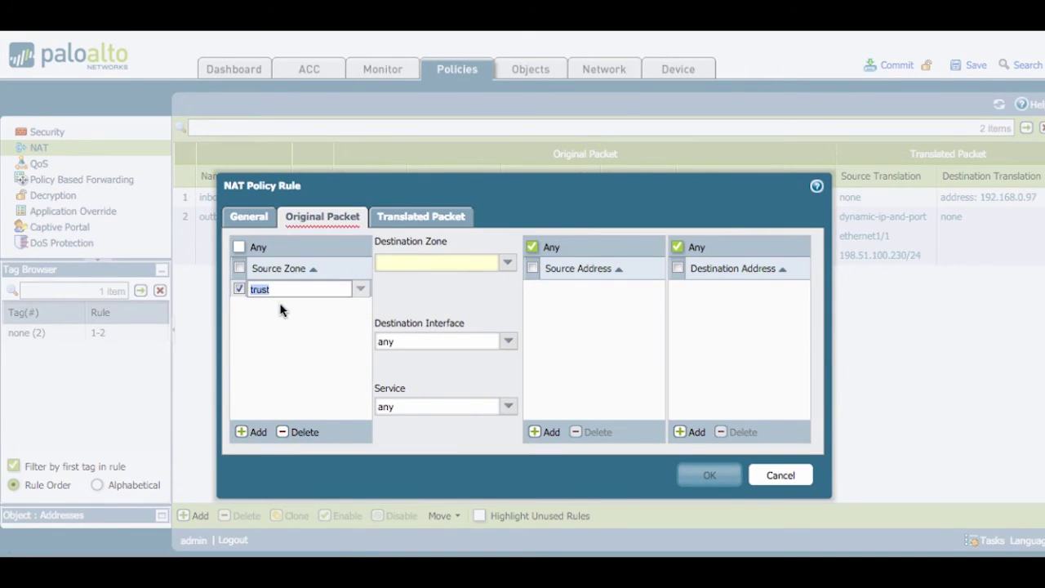
click(507, 266)
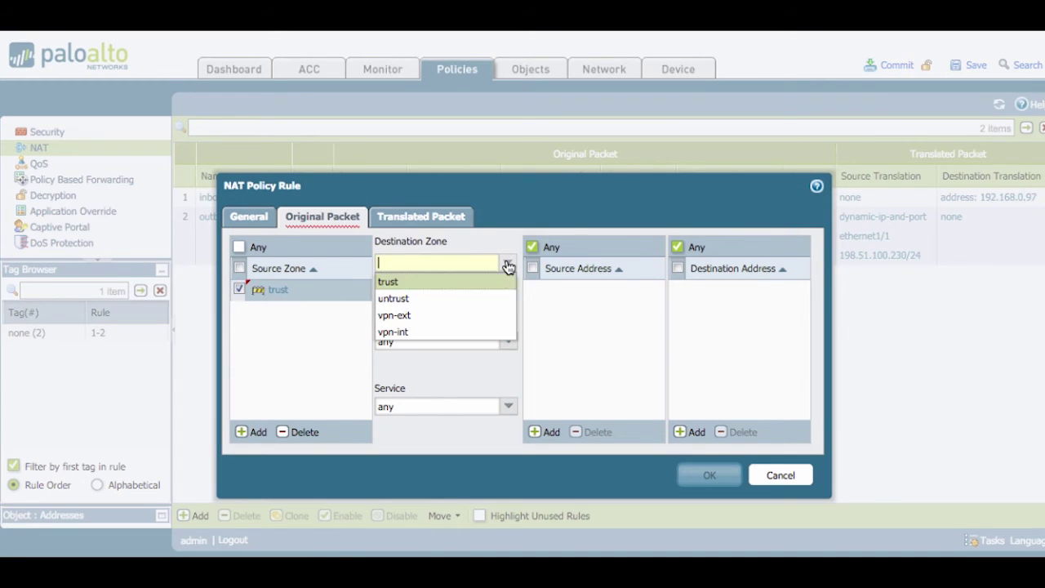
click(419, 305)
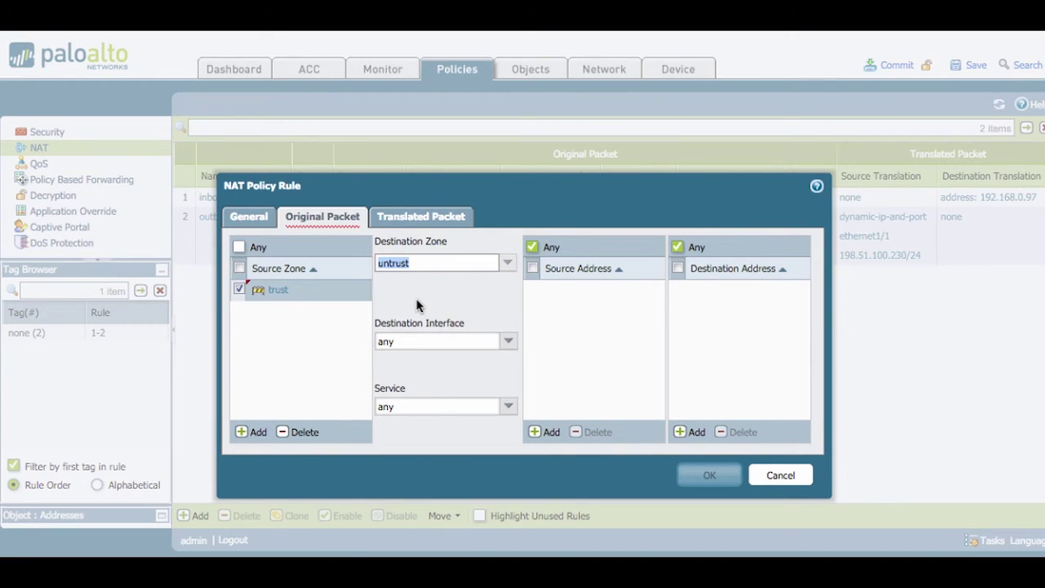
- Add 198.51.100.230 as the destination address of the NAT rule's original packet
click(694, 433)
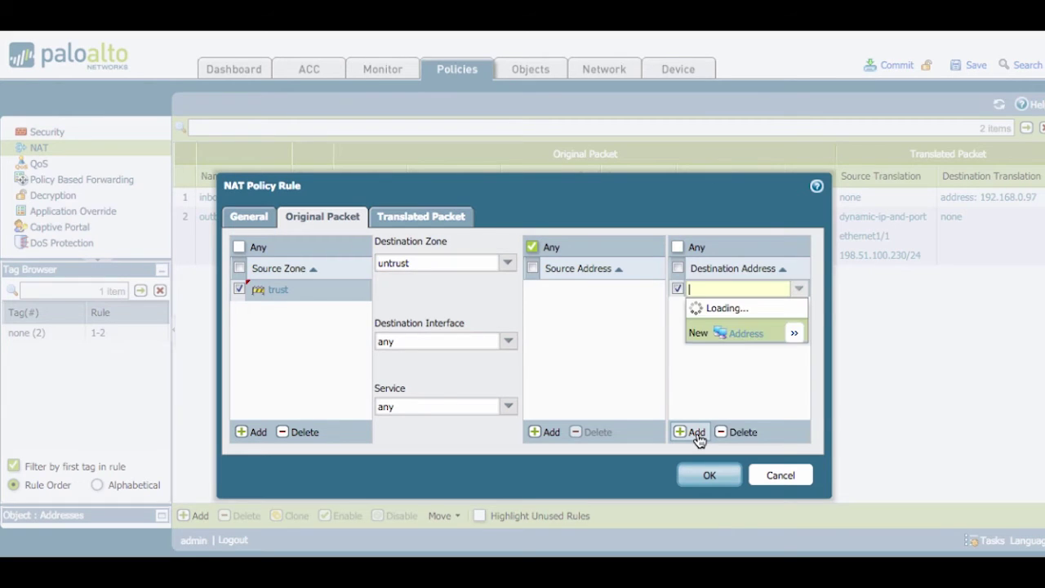
text(198.1)
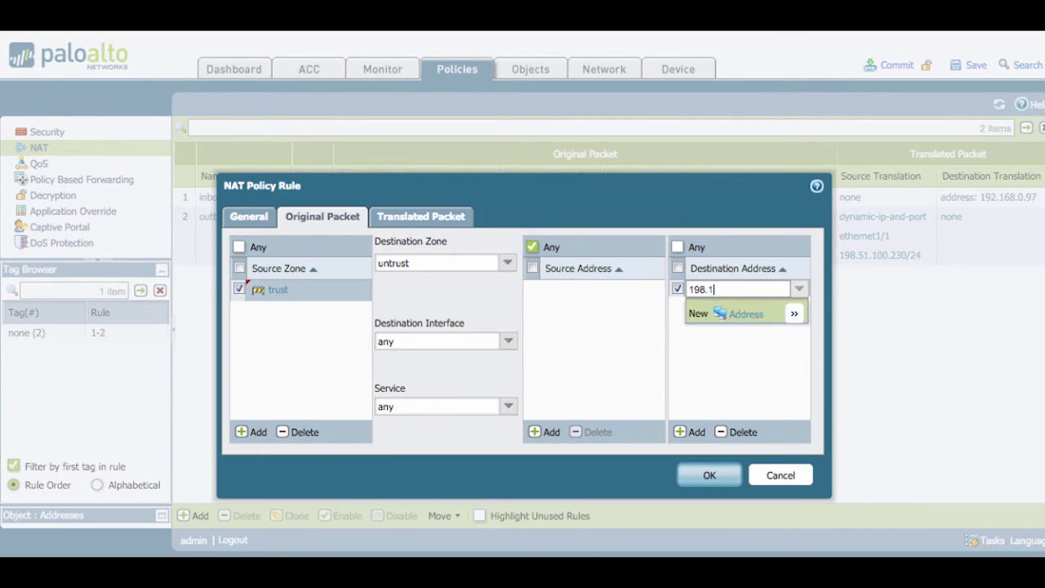
text(1.100.230)
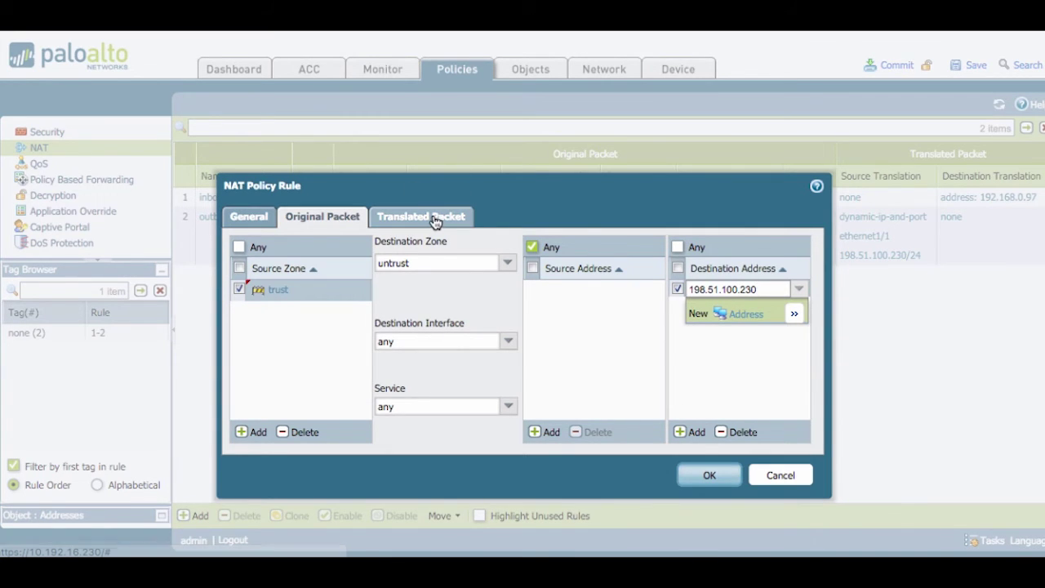
- Enable destination address translation for the rule with 192.168.0.97 as the translated address
click(435, 217)
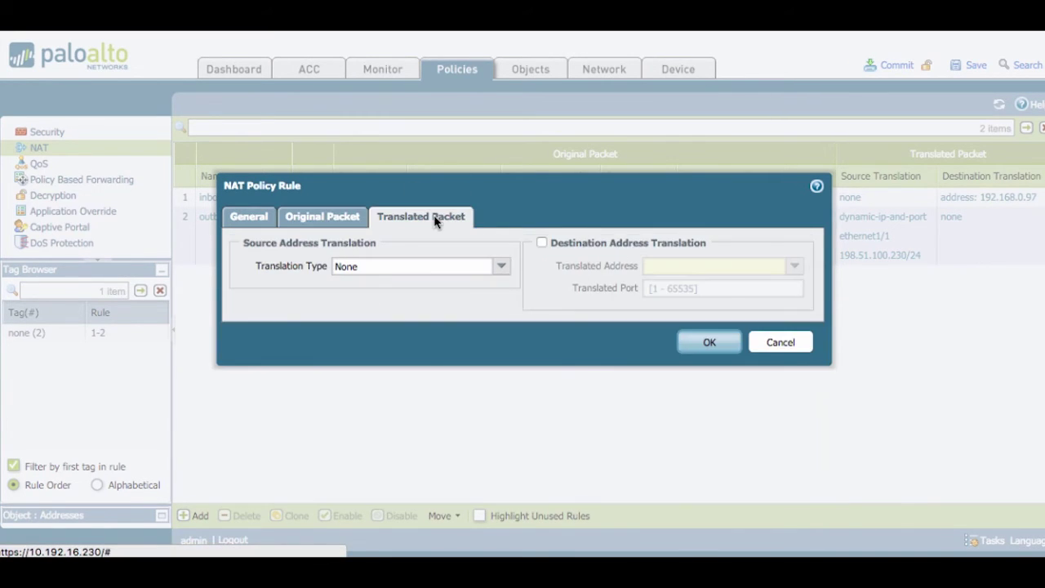
click(541, 242)
click(683, 266)
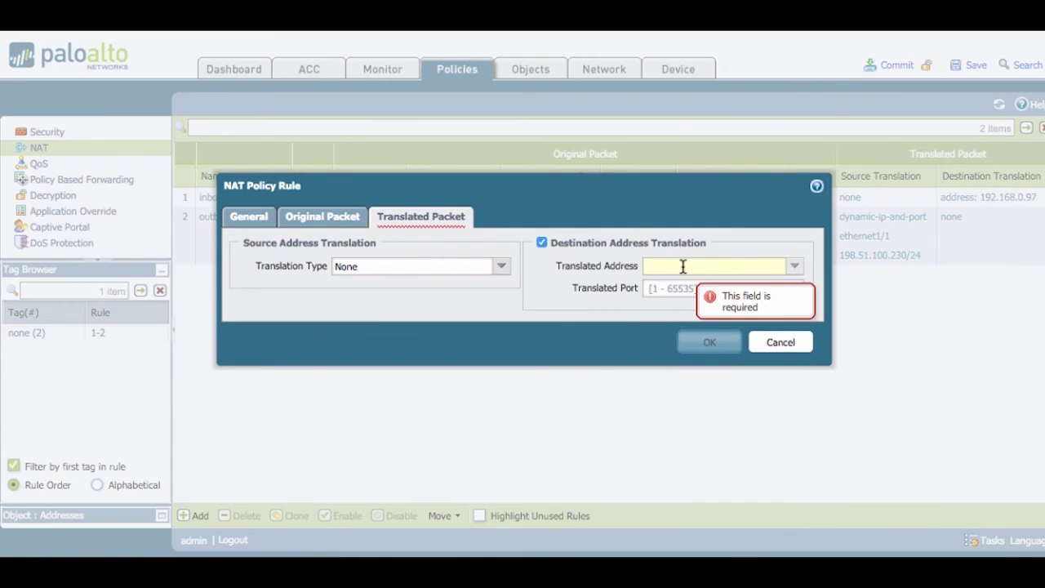
text(192.168.0)
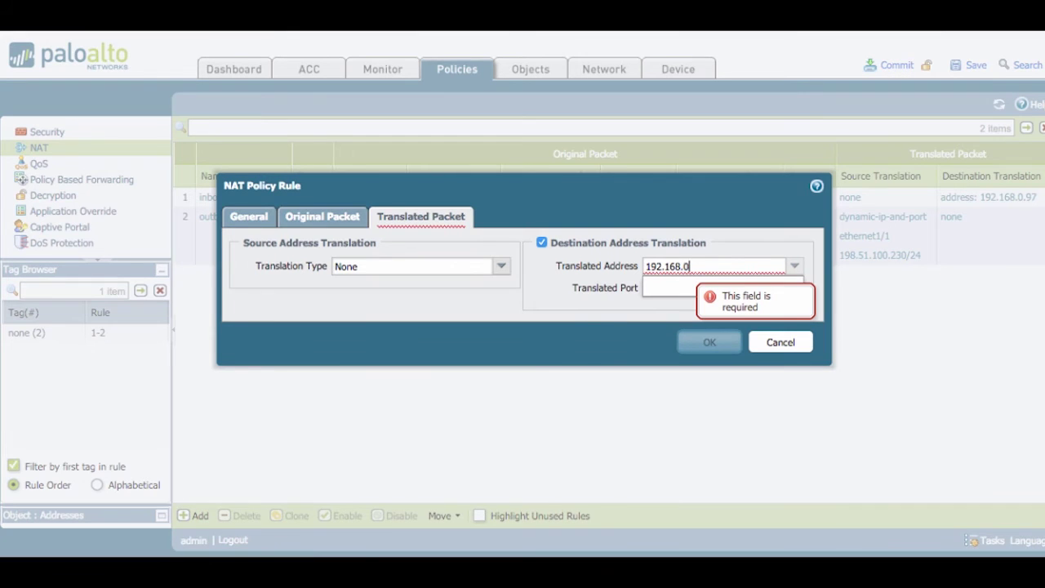
text(.97)
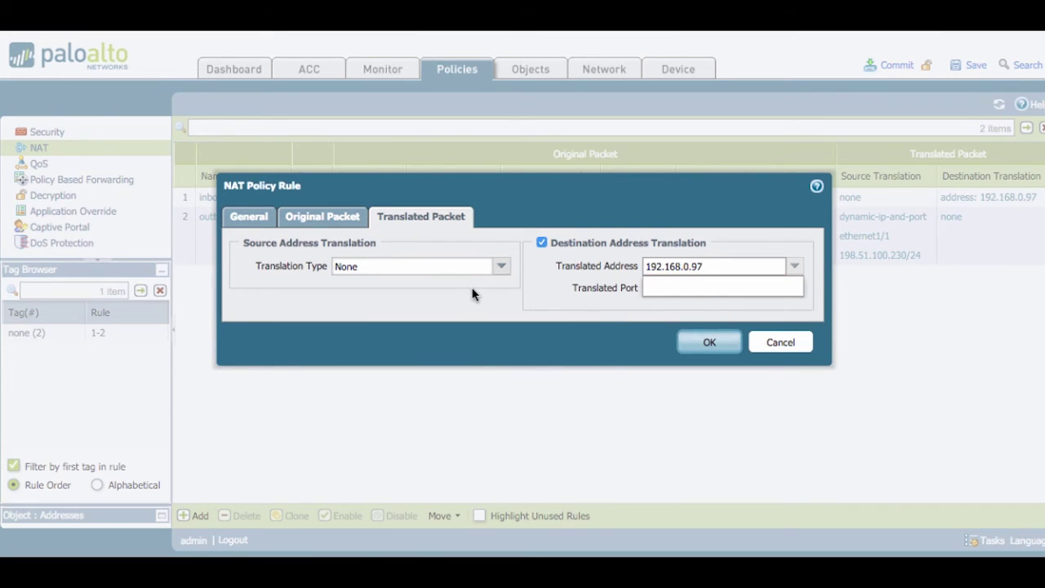
click(467, 303)
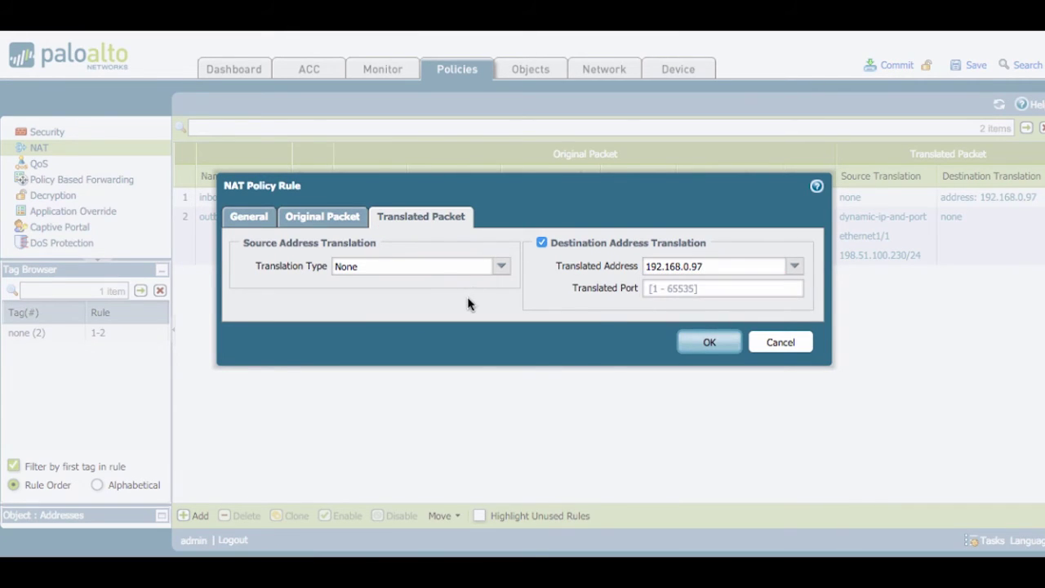
- Set source translation to Dynamic IP And Port using the interface address of ethernet1/2 with IP 192.168.0.230/24, and save the rule
click(500, 269)
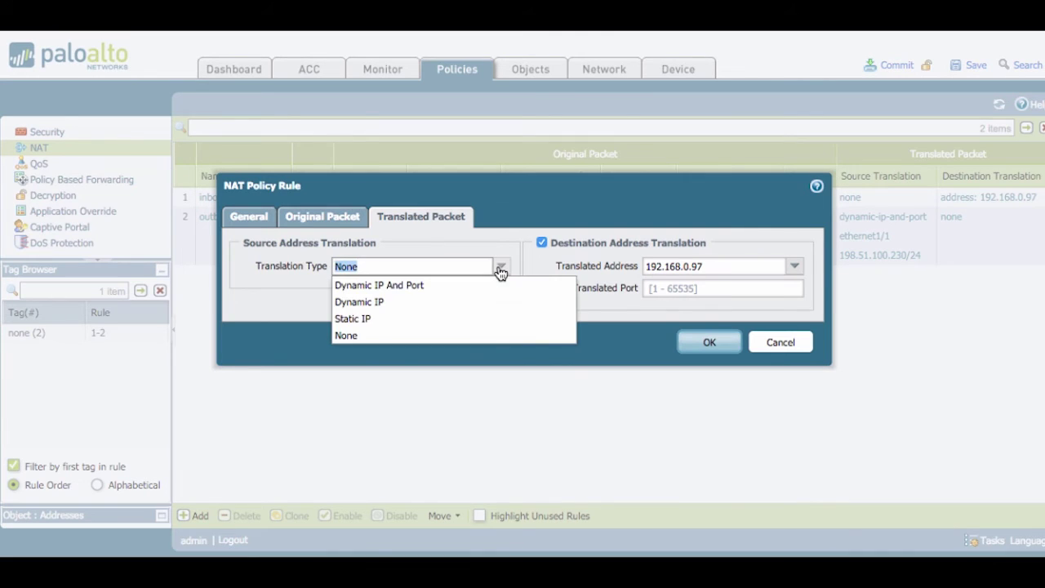
click(407, 293)
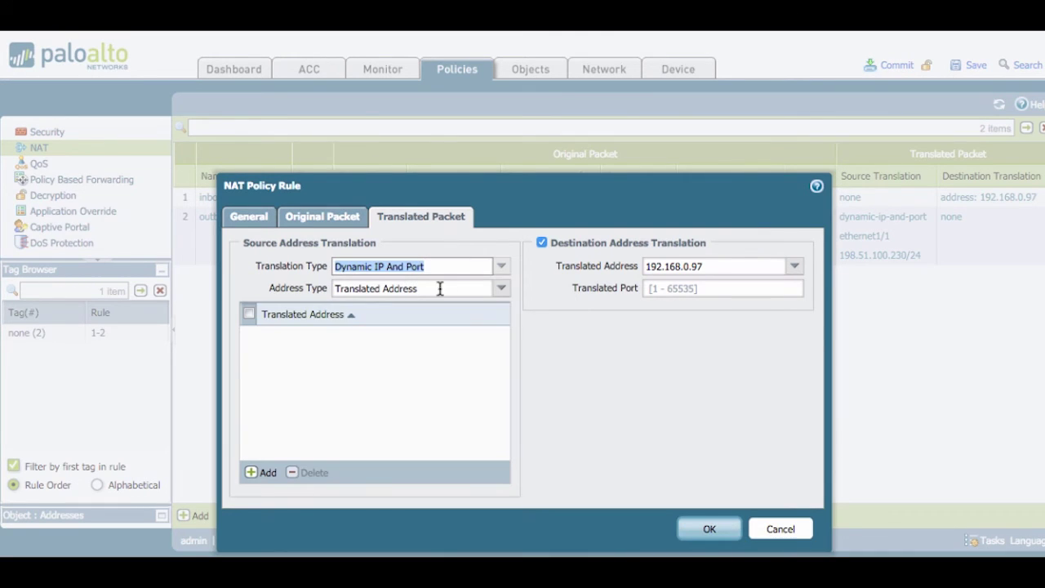
click(501, 289)
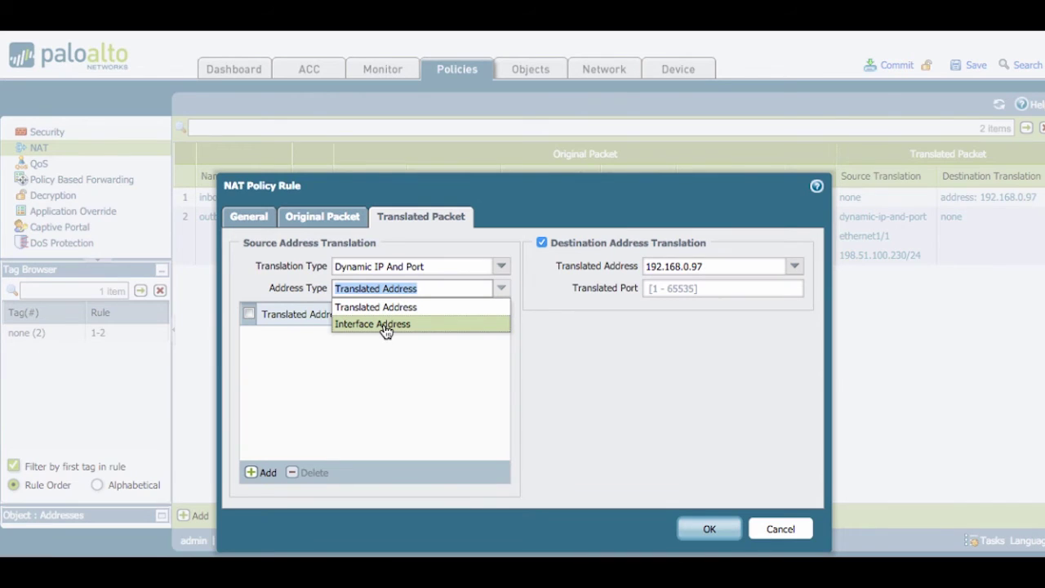
click(386, 324)
click(499, 312)
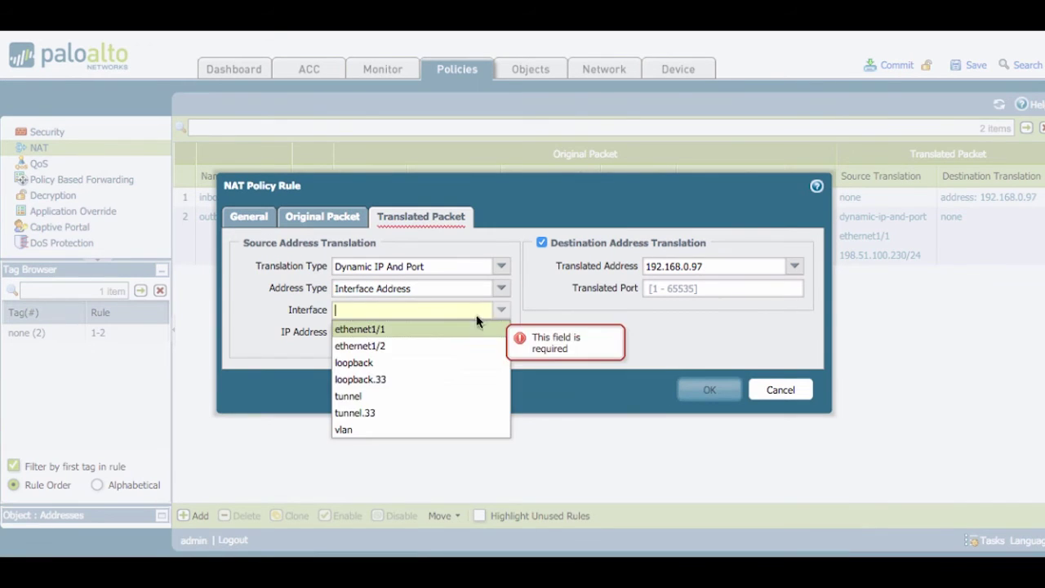
click(392, 346)
click(502, 335)
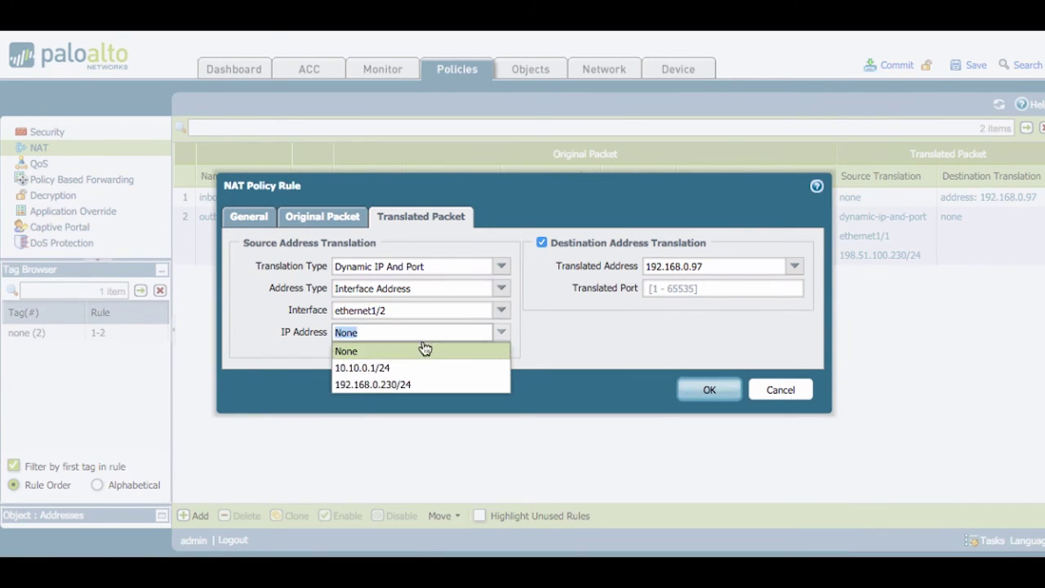
click(387, 384)
click(706, 391)
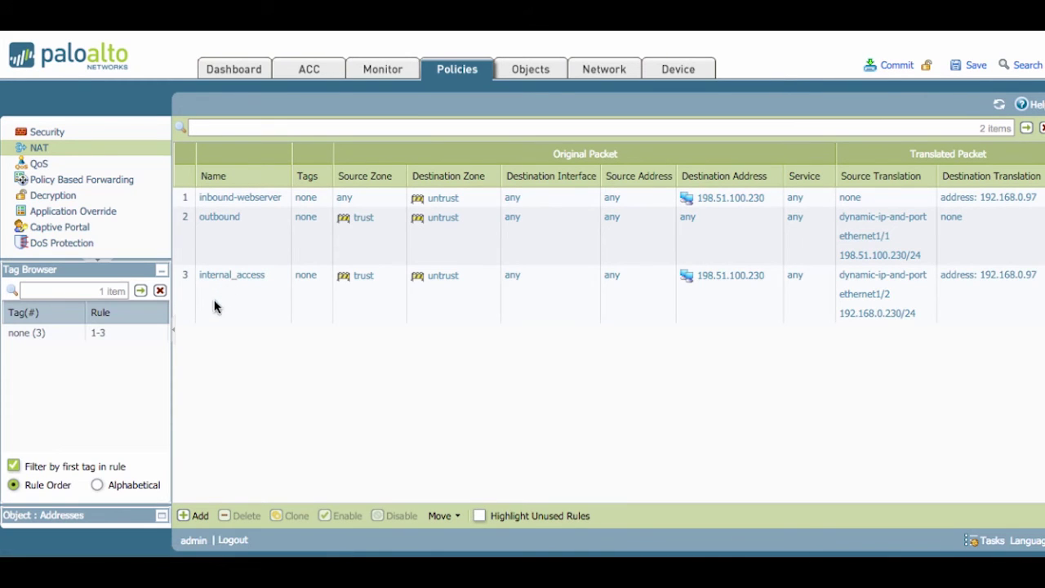
- Move the internal_access rule to the first position, above inbound-webserver
click(186, 302)
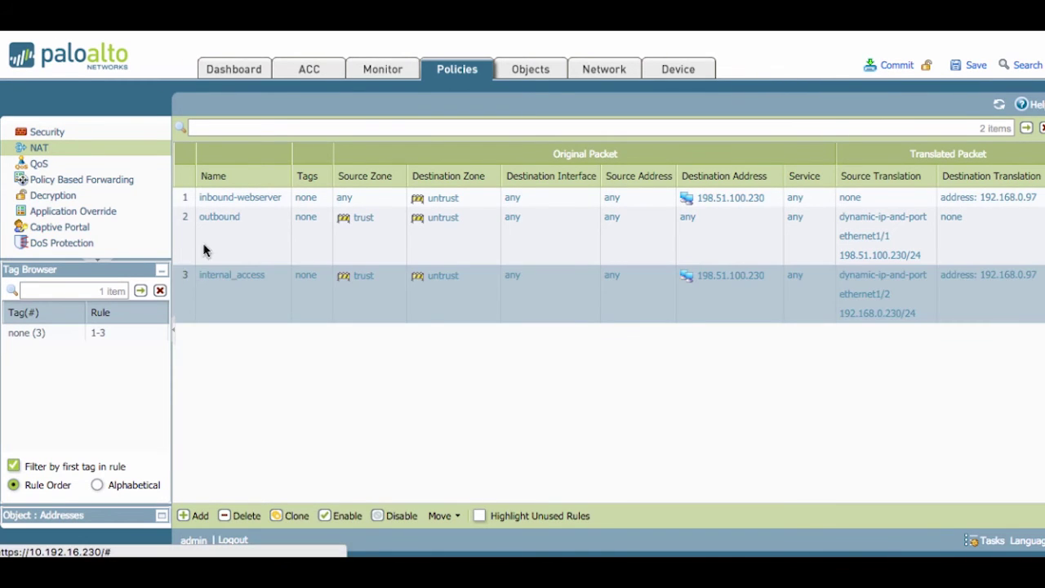
drag(184, 288, 187, 196)
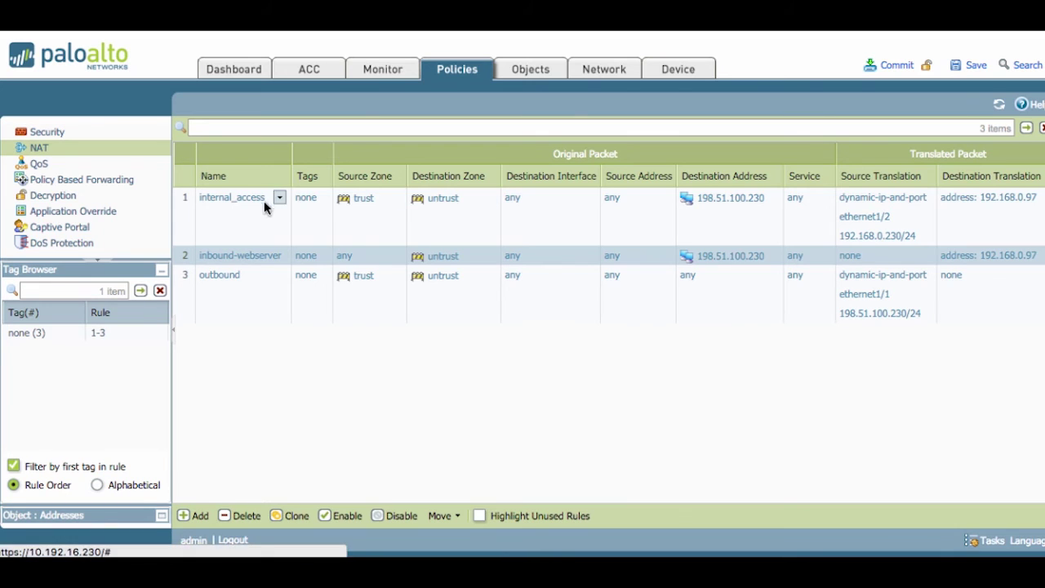
- Commit the changes to the firewall's running configuration and close the commit result
click(898, 67)
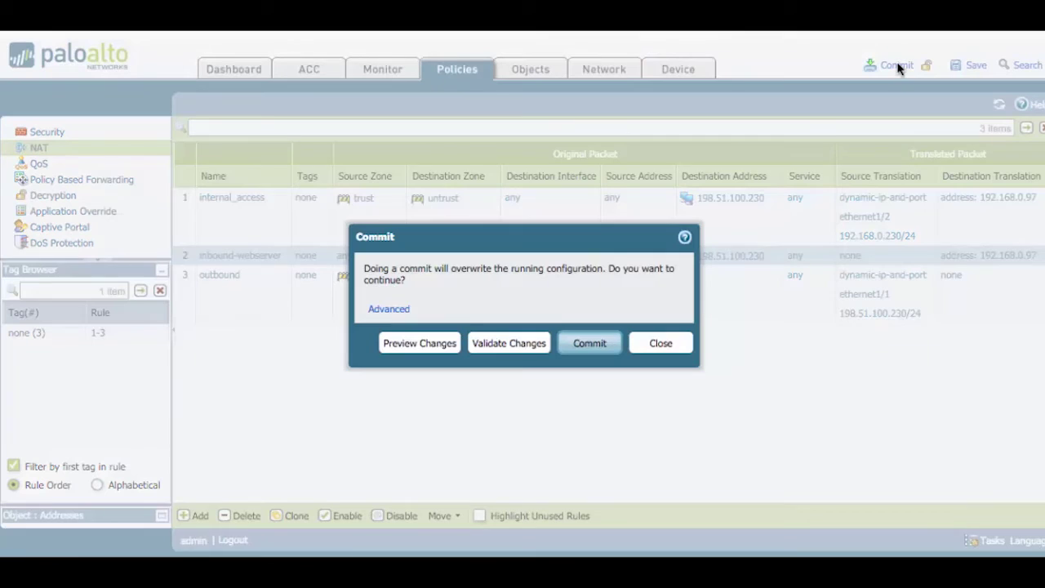
click(589, 344)
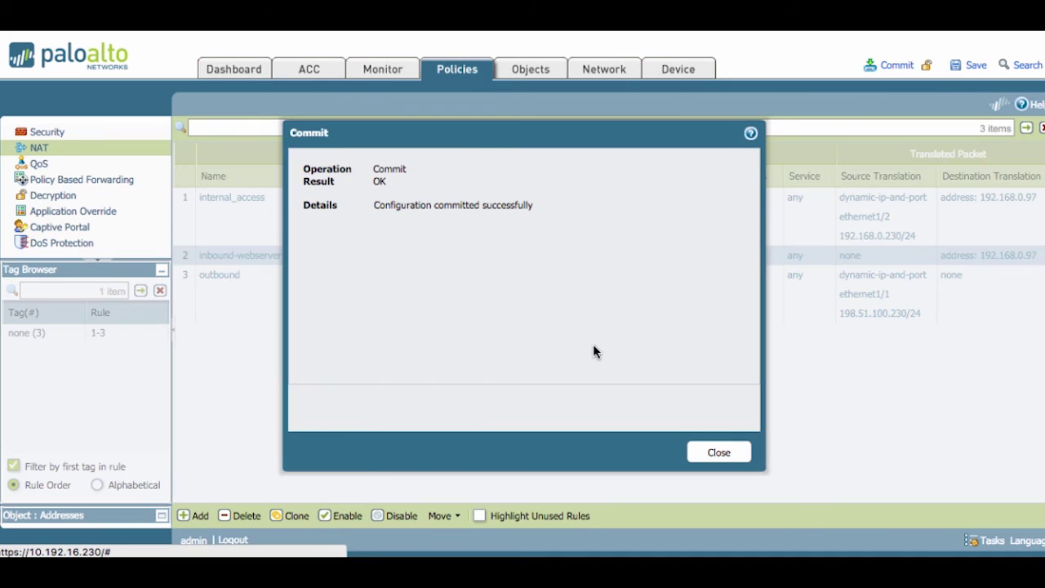
click(719, 453)
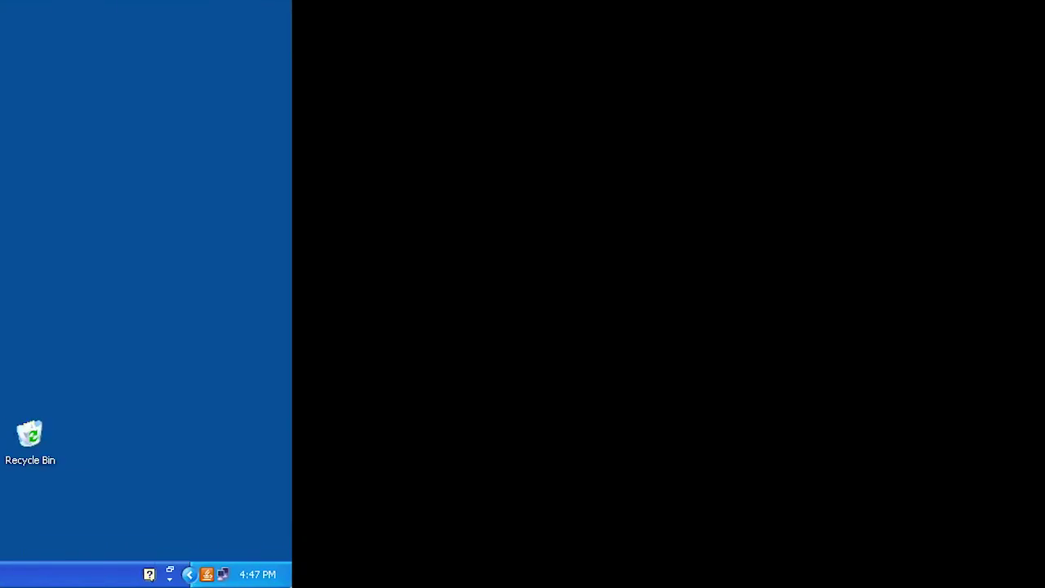
- Switch to the client desktop, open MyWebServer again, and examine the packets exchanged with 198.51.100.230 in the Wireshark capture
double_click(371, 228)
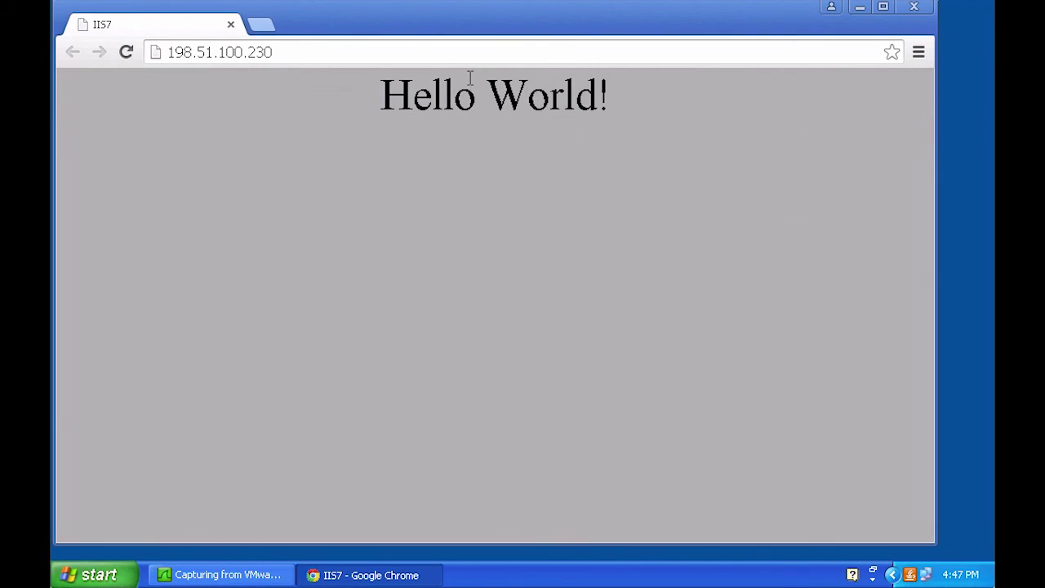
click(251, 575)
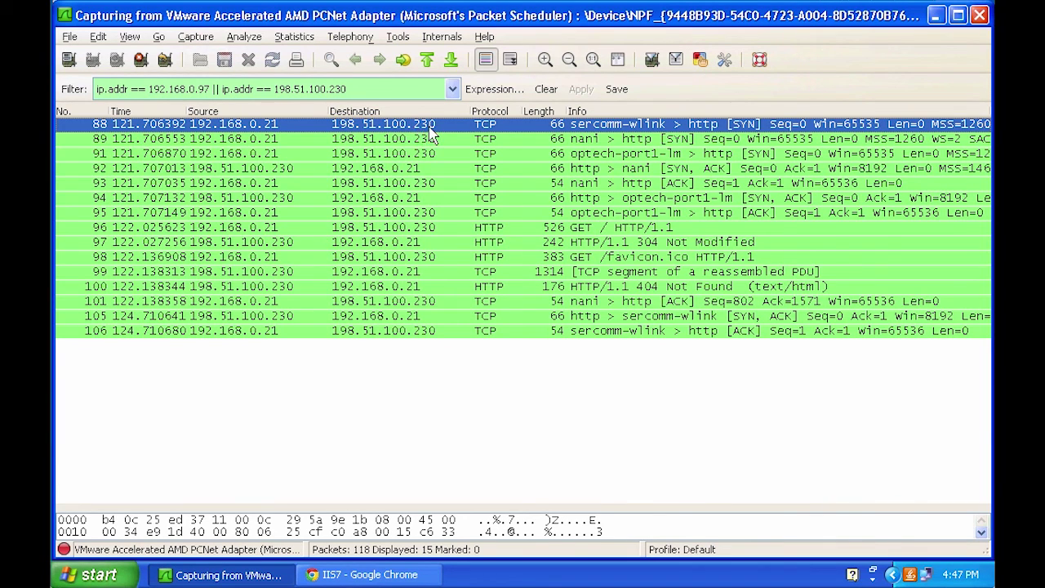
click(263, 170)
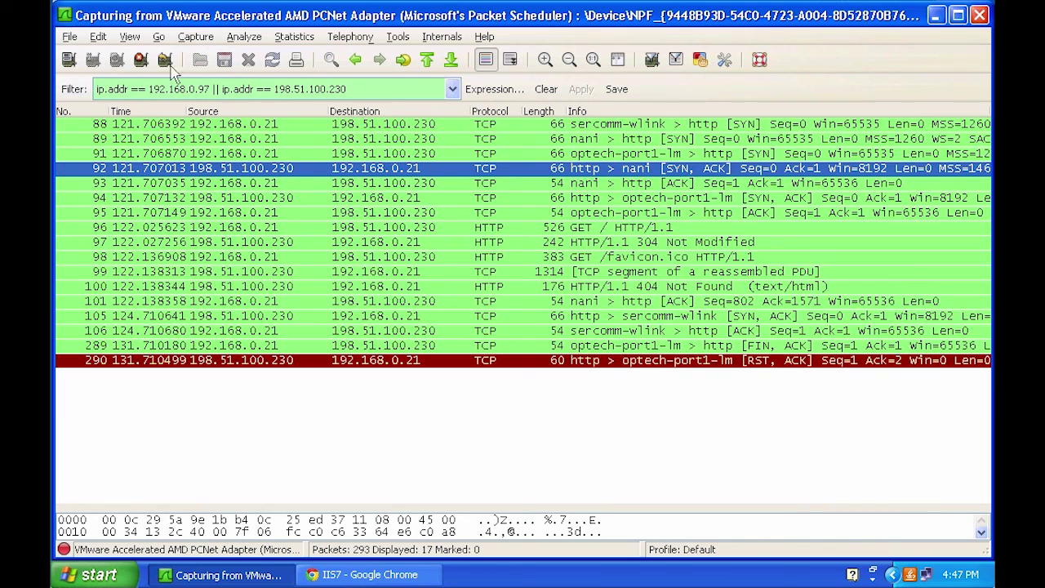